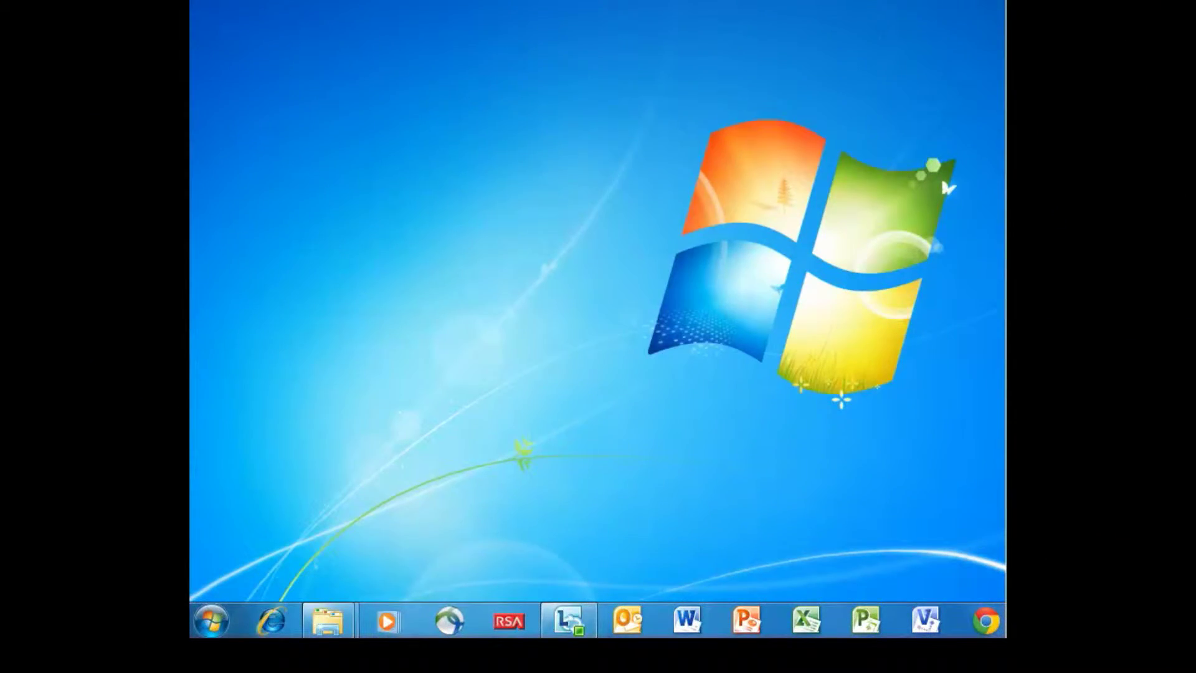
# Browse the Network folder in Explorer and bring up the actions for the DRS WatchMaster IP Elite3000 camera
pyautogui.click(212, 621)
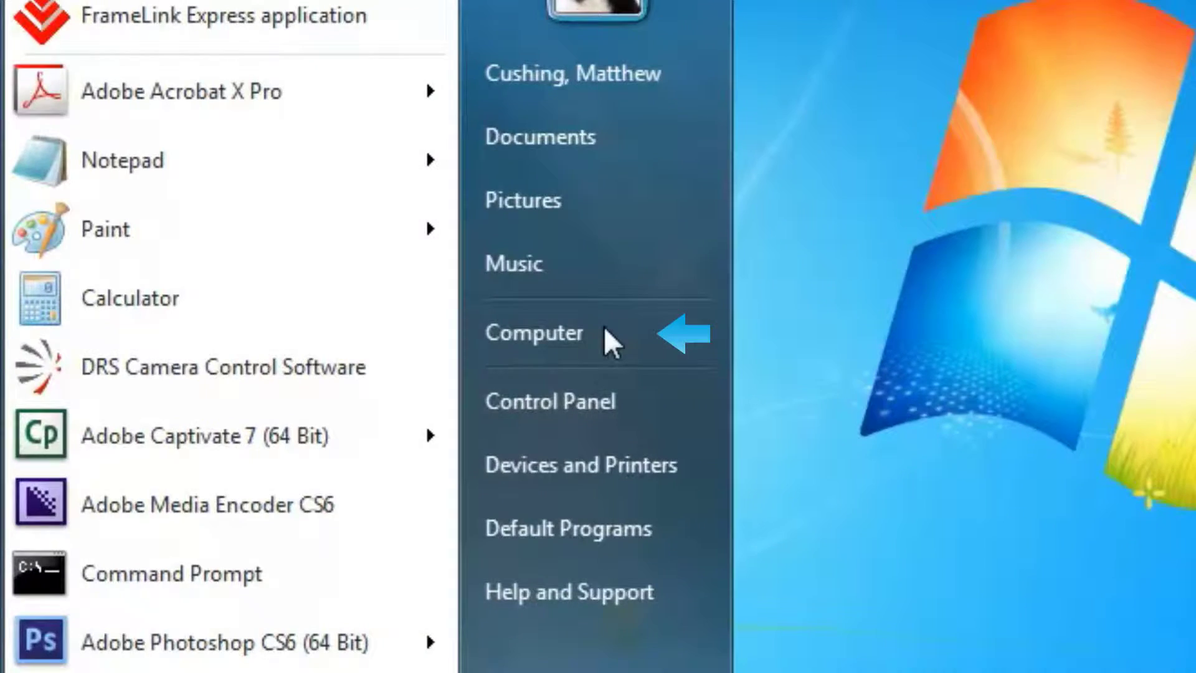
pyautogui.click(556, 336)
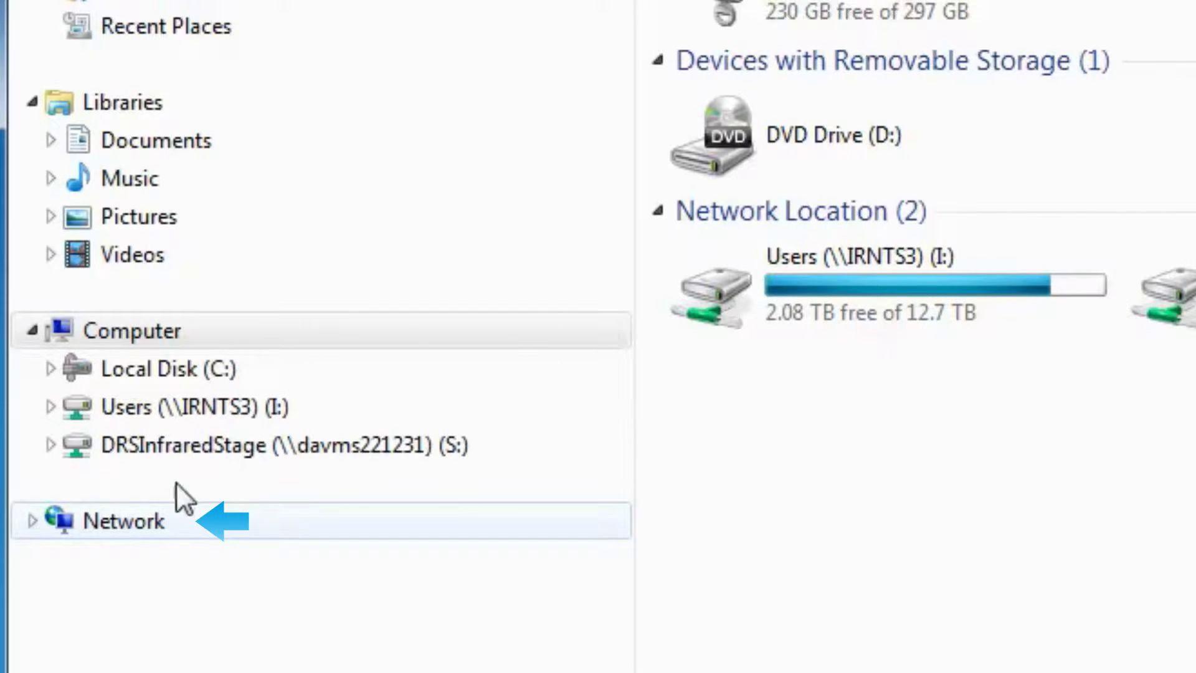
pyautogui.click(174, 514)
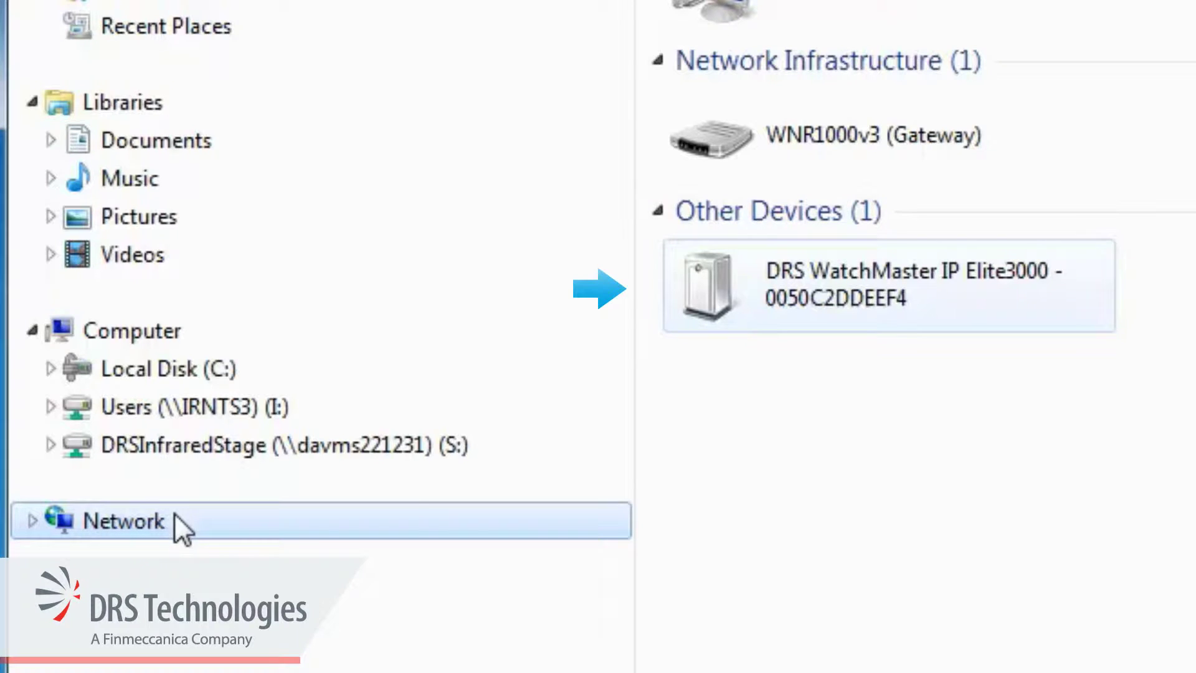
pyautogui.rightClick(702, 309)
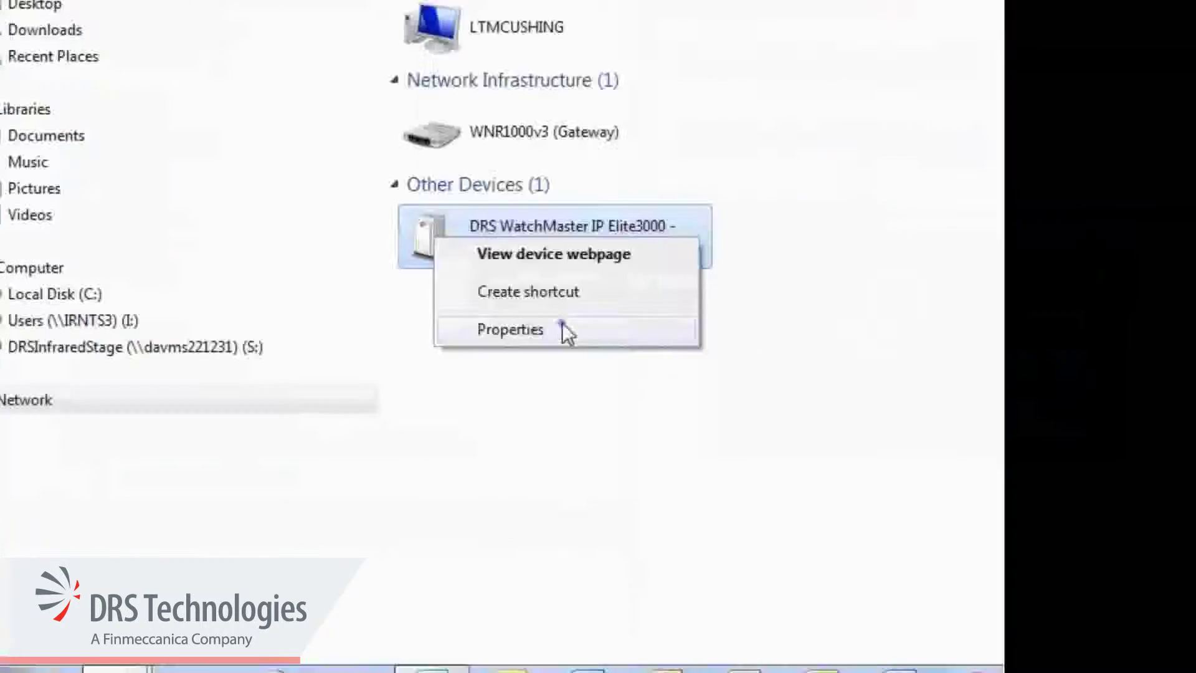
pyautogui.click(900, 411)
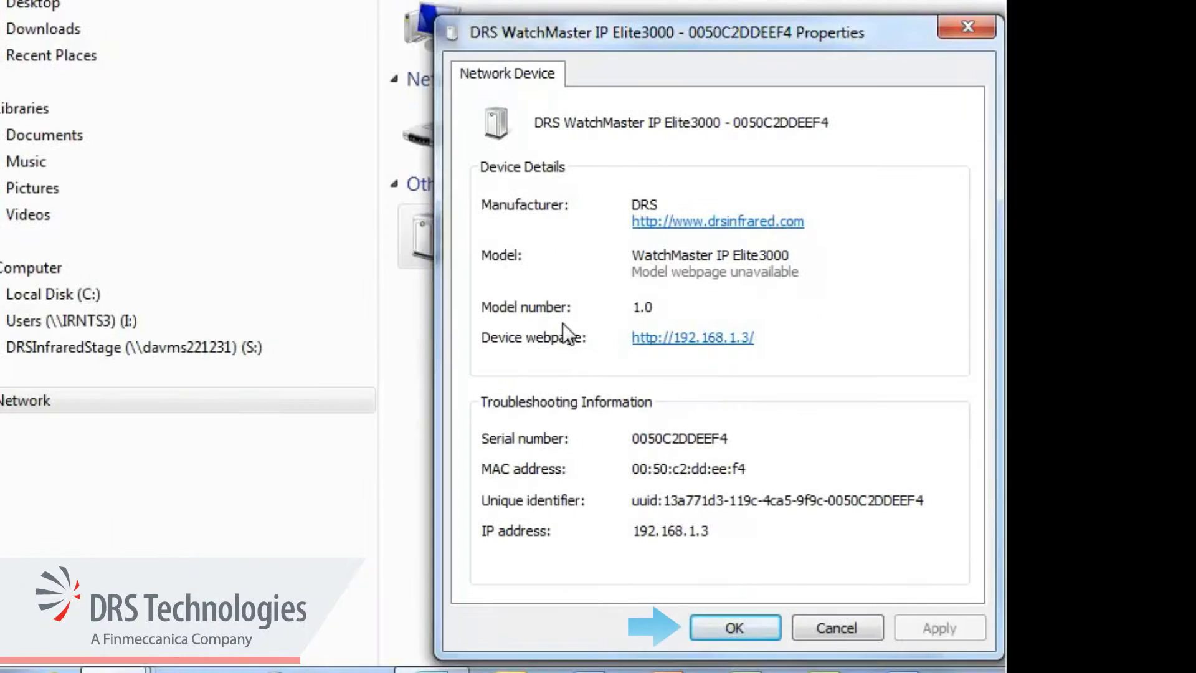
pyautogui.click(768, 629)
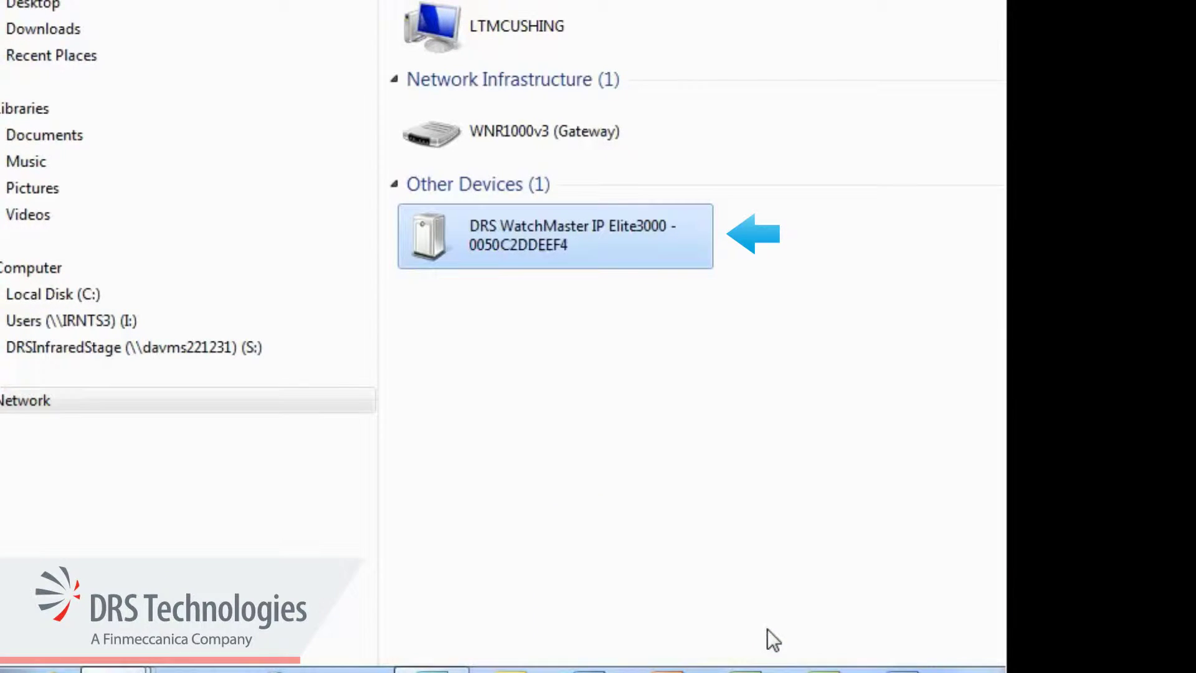
# Open the WatchMaster camera's web page and enter the administrator username and password
pyautogui.doubleClick(431, 248)
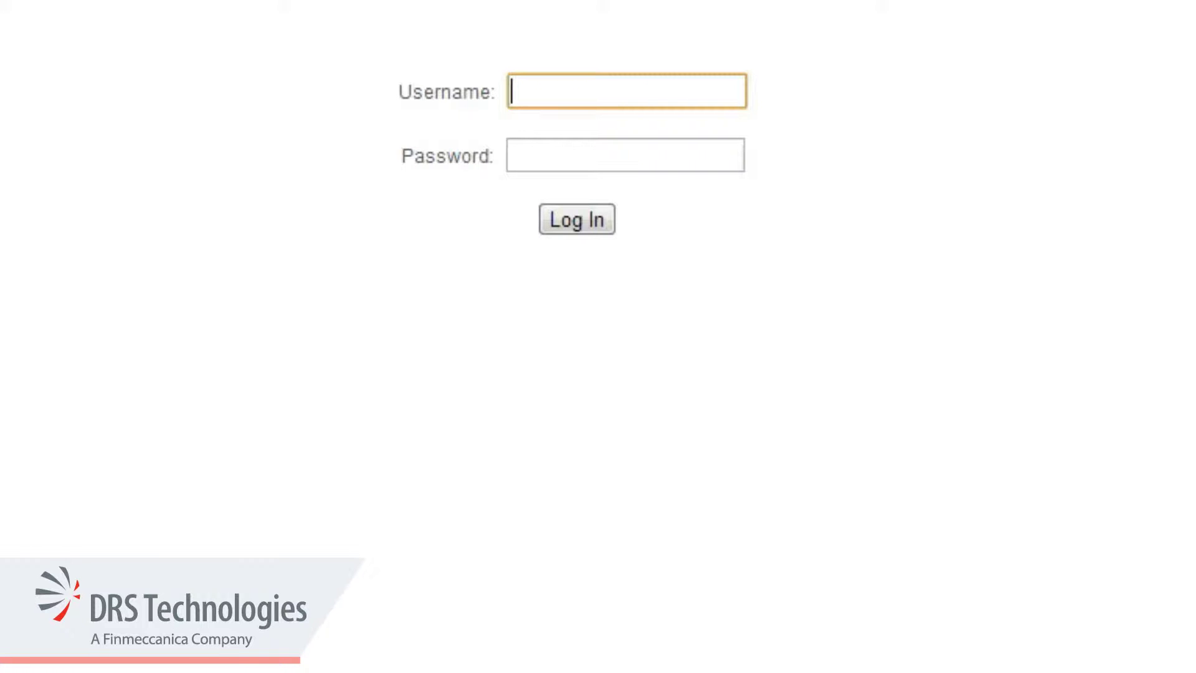
pyautogui.write('admin')
pyautogui.press('Tab')
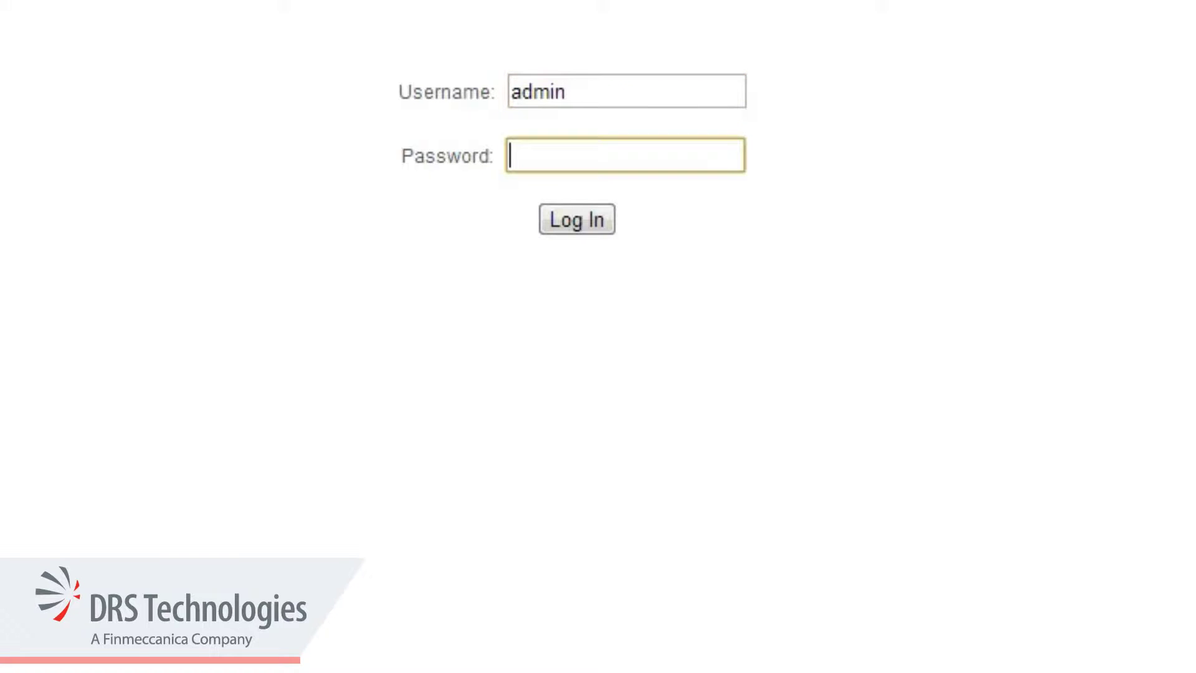
pyautogui.write('***')
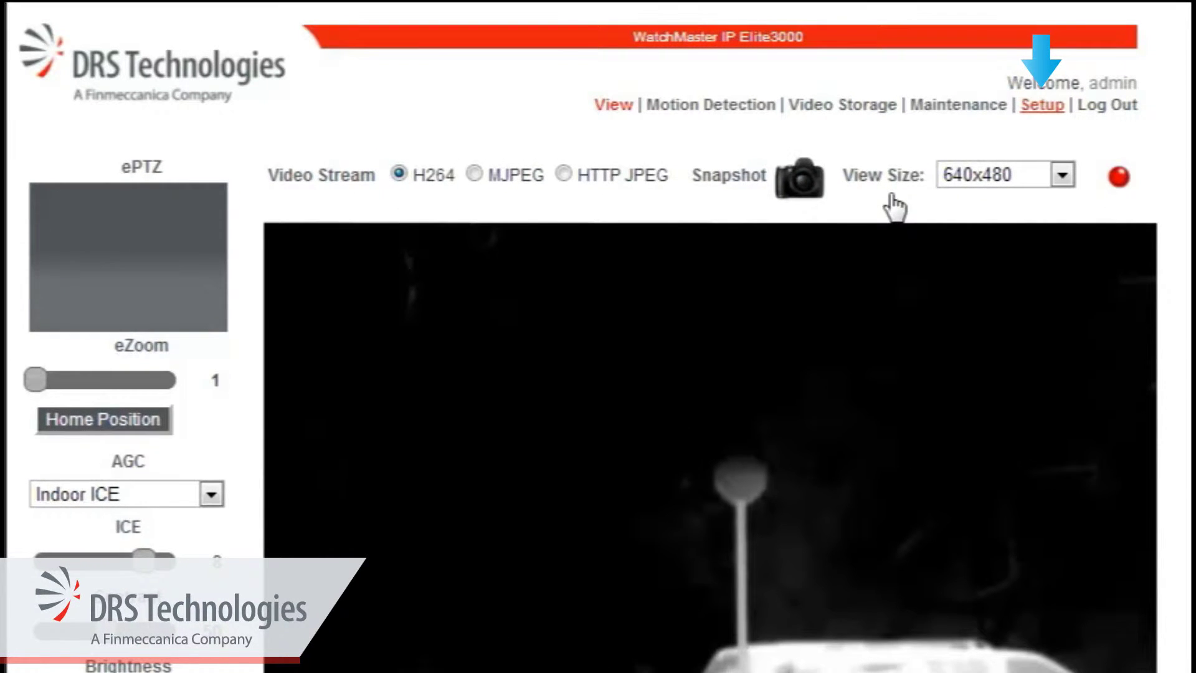
# Go to the camera's Setup pages and expand the Network settings categories
pyautogui.click(1041, 111)
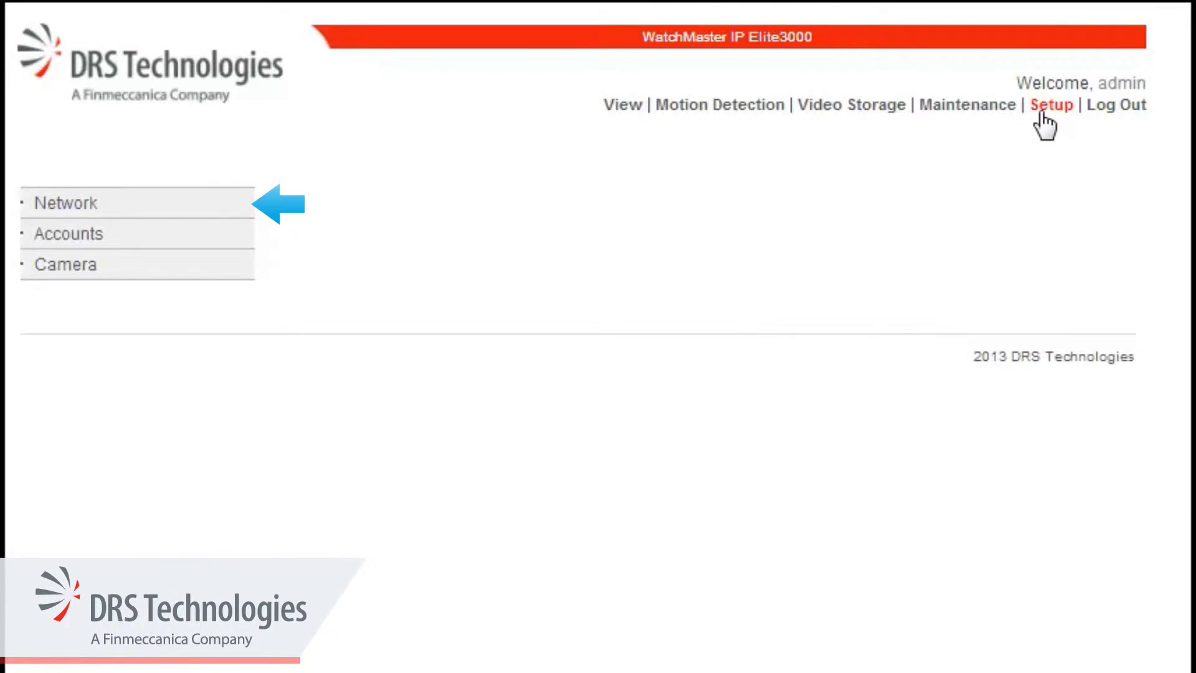
pyautogui.click(106, 205)
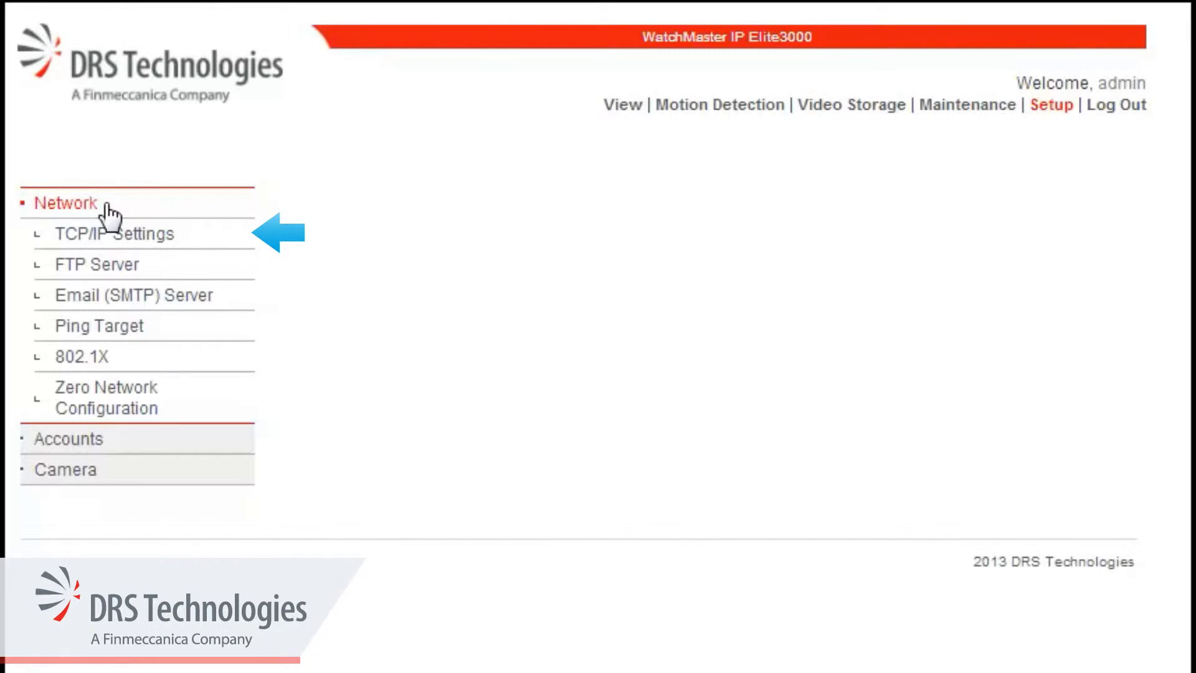
# Save TCP/IP Settings with DHCP Yes and host name Elite3000, acknowledging the restart notice
pyautogui.click(187, 230)
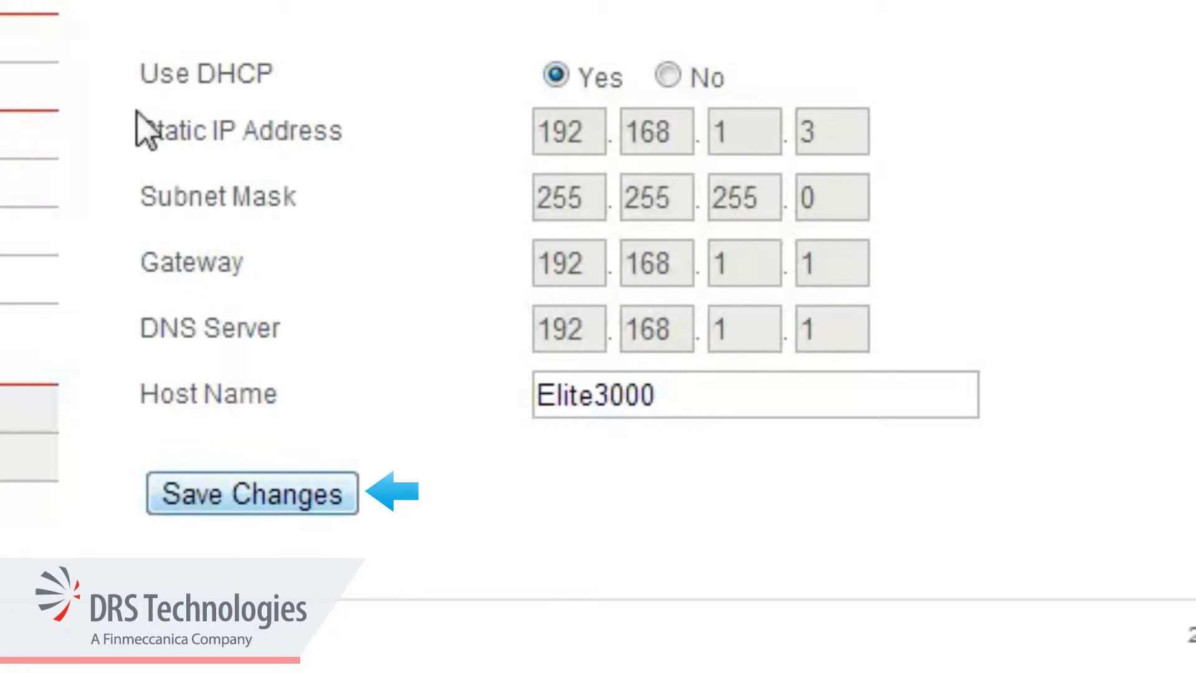
pyautogui.click(340, 506)
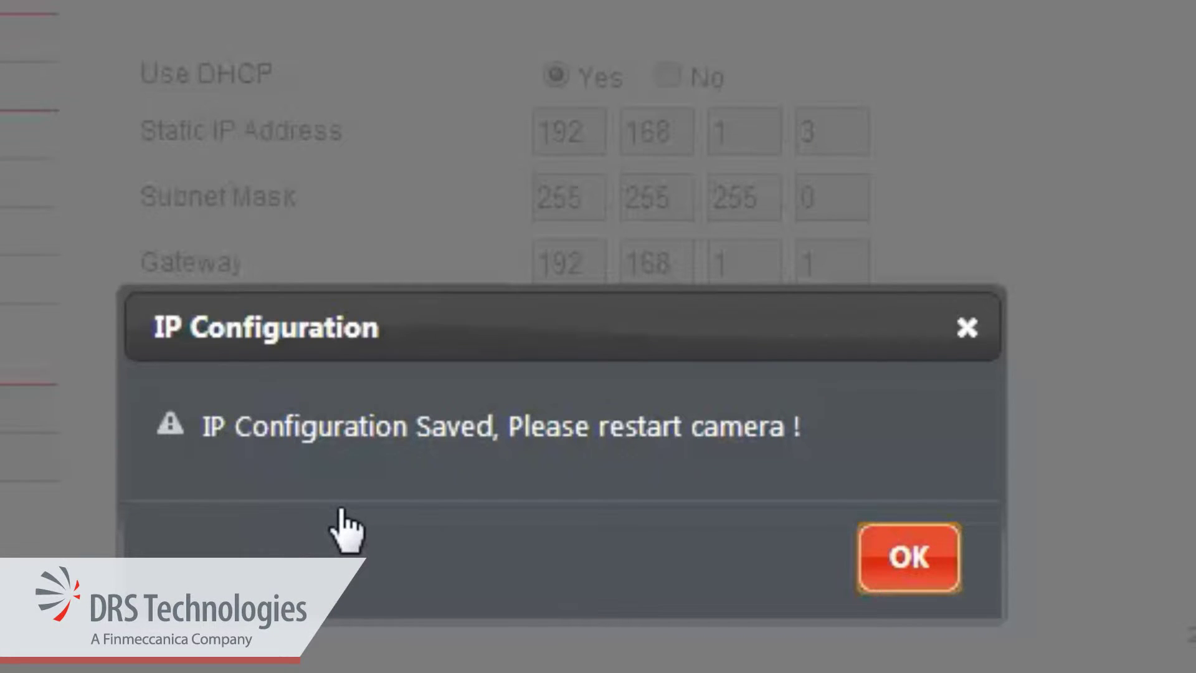
pyautogui.click(934, 563)
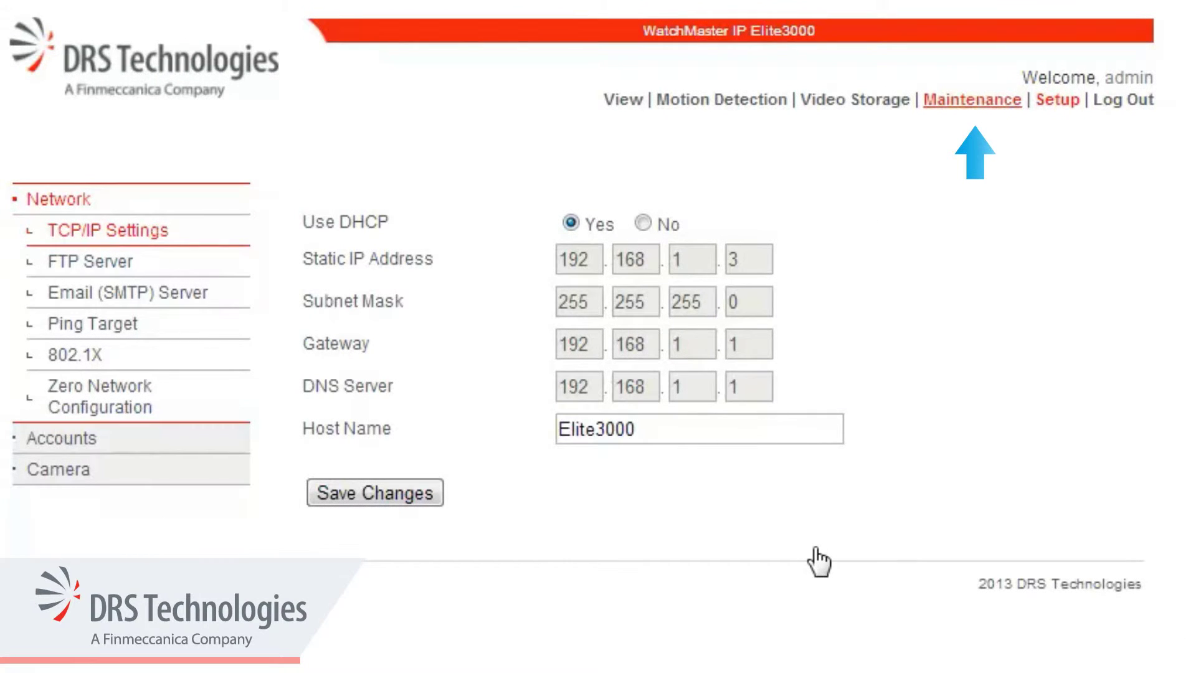
# Reboot the camera from Maintenance > Restart Camera and confirm the Reboot? prompt
pyautogui.click(990, 102)
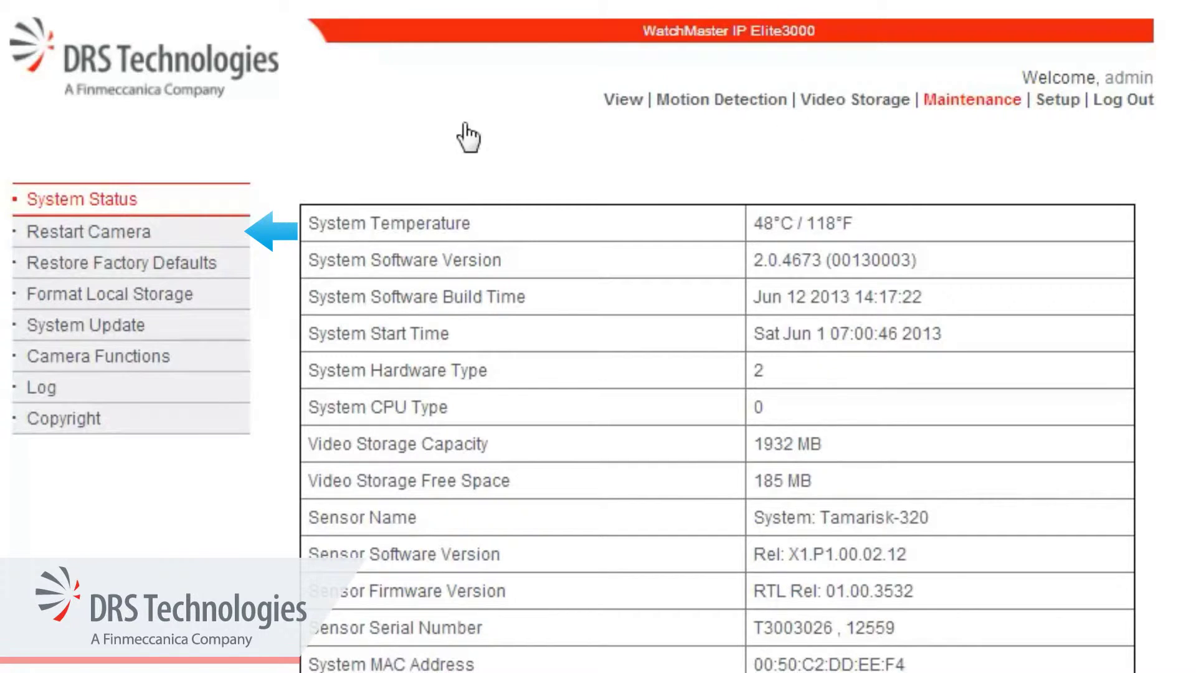
pyautogui.click(172, 236)
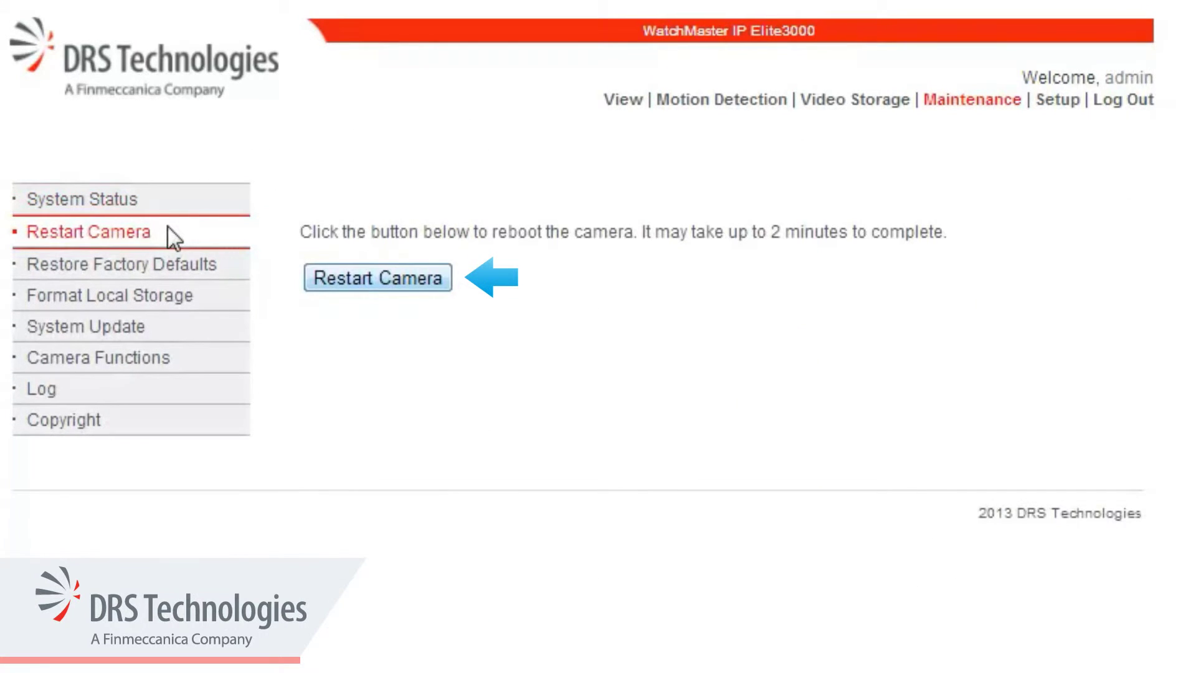
pyautogui.click(446, 284)
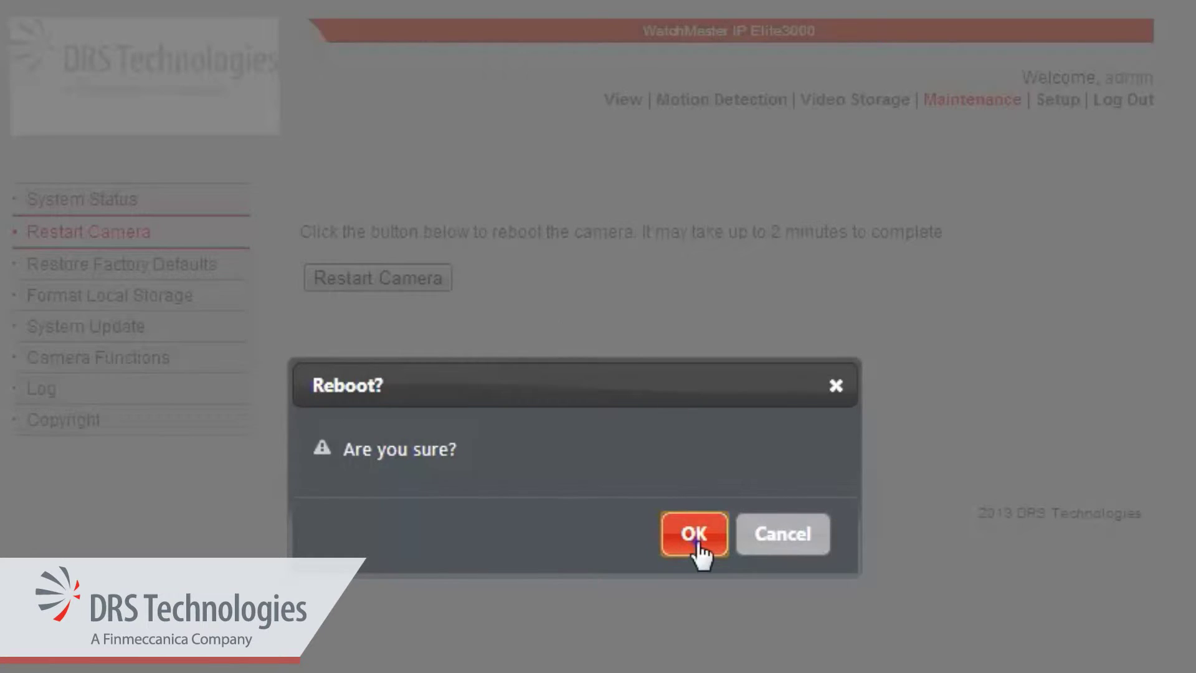
pyautogui.click(695, 537)
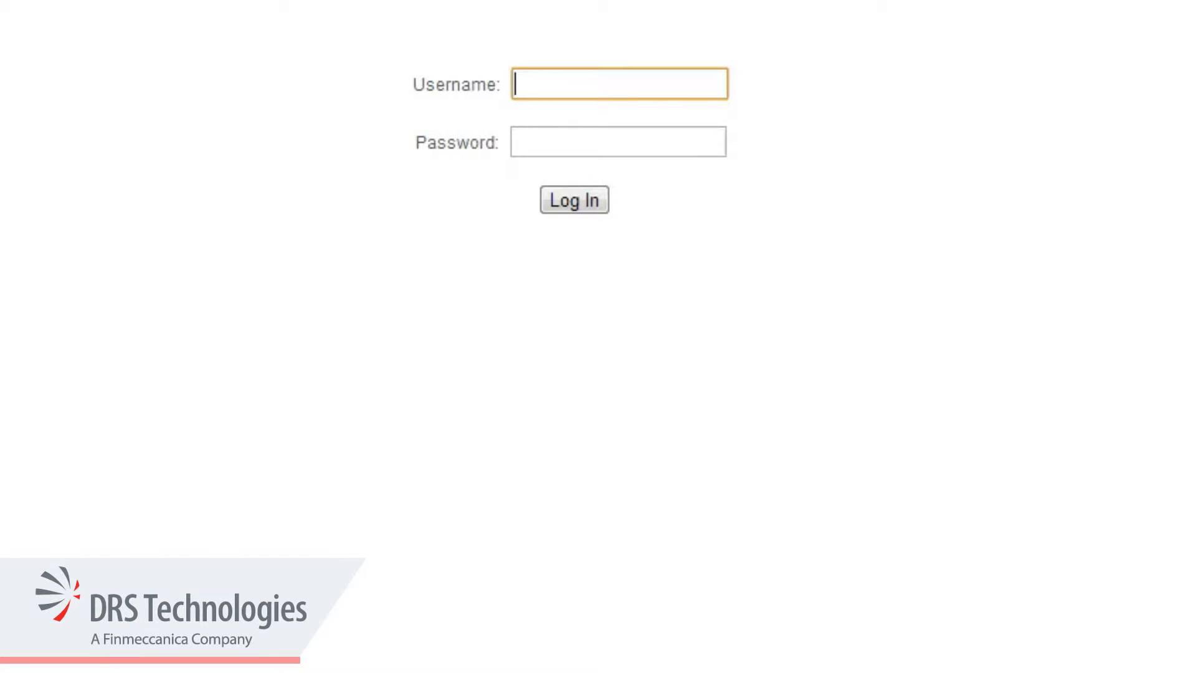
# Log back in with the administrator credentials and expand Setup's Network section
pyautogui.write('admin')
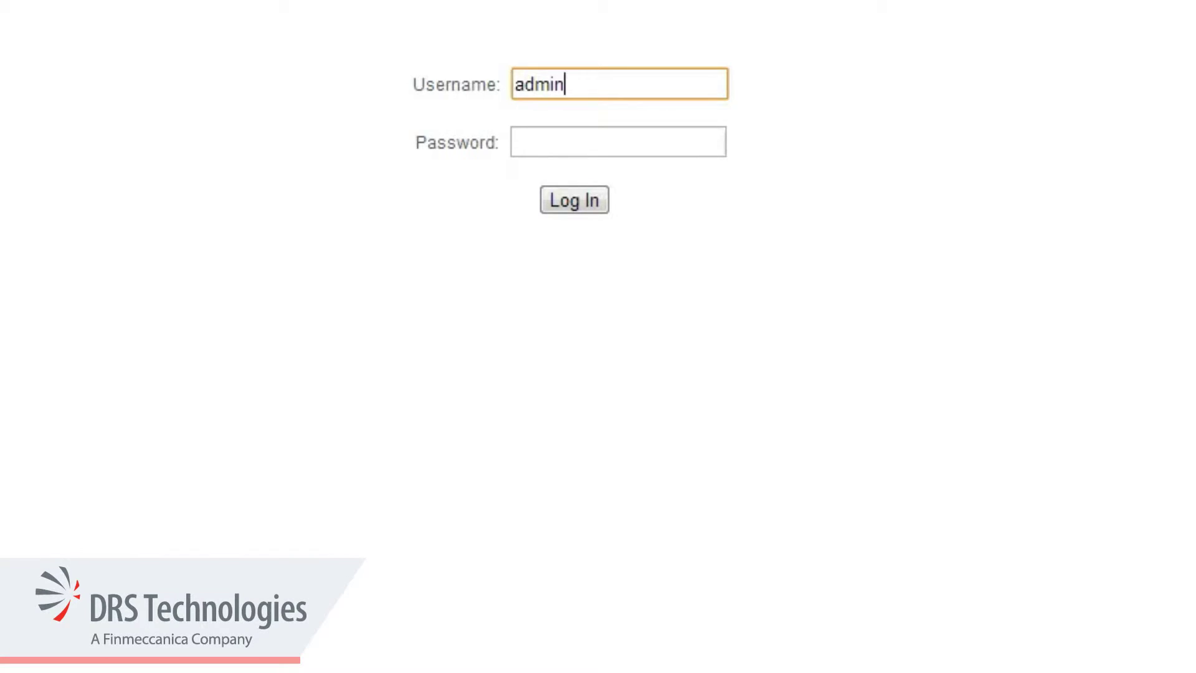
pyautogui.press('Tab')
pyautogui.write('admi')
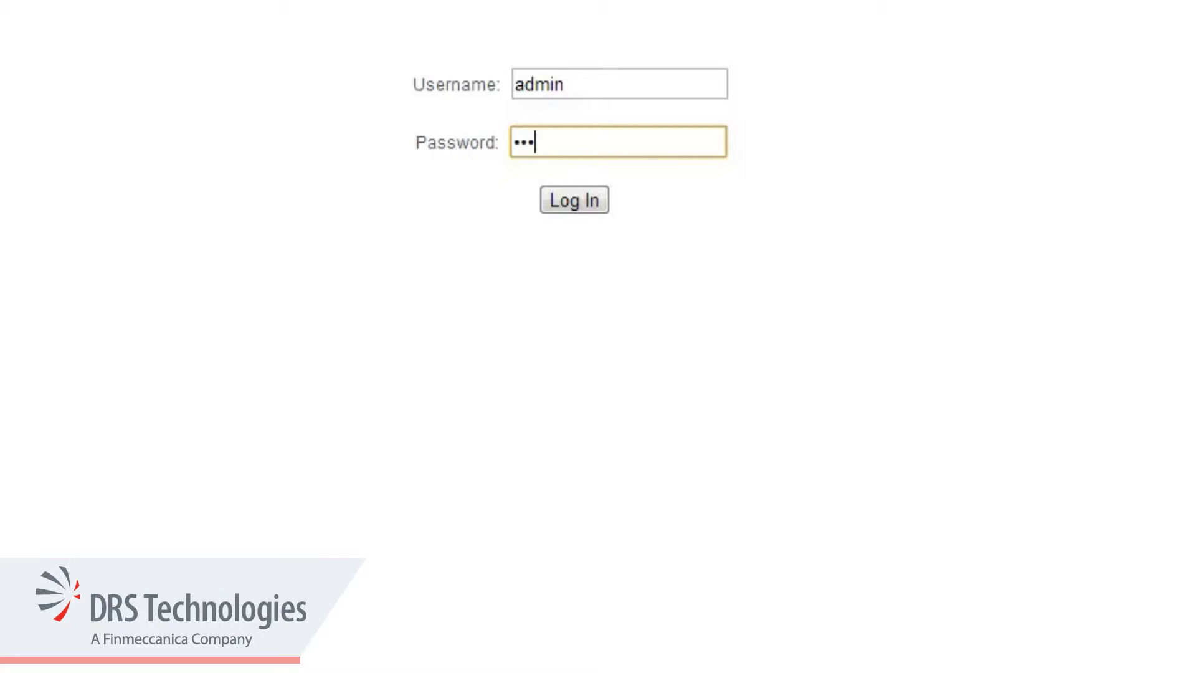
pyautogui.click(603, 210)
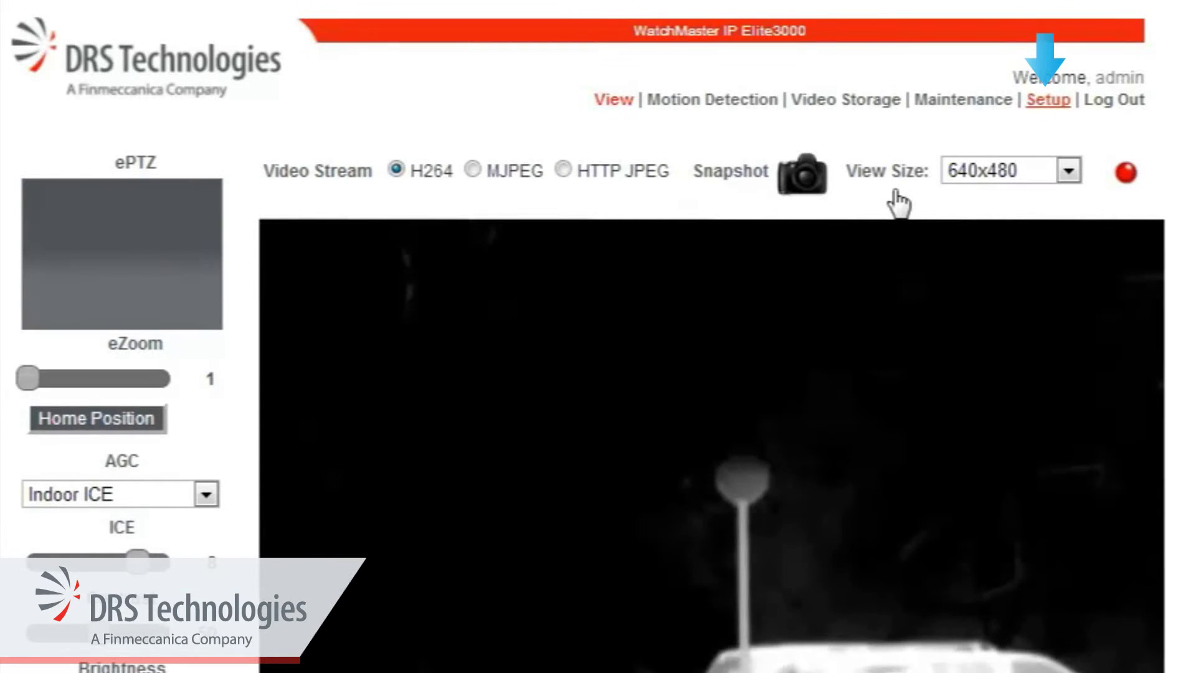
pyautogui.click(1050, 107)
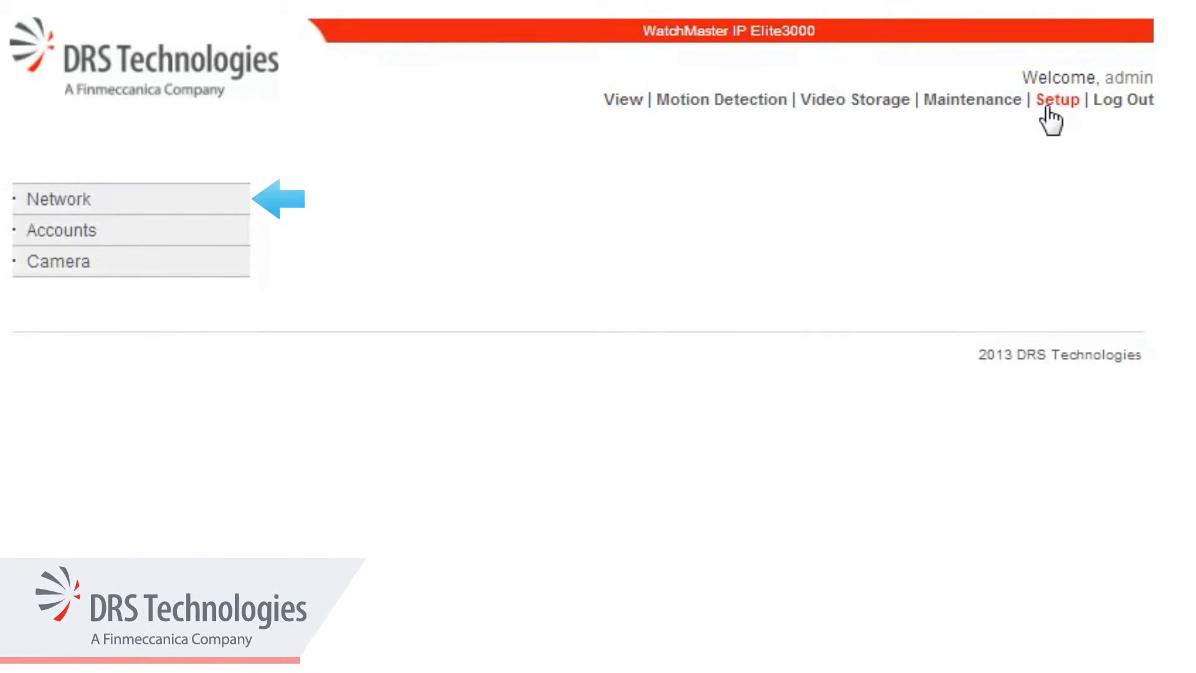
pyautogui.click(99, 199)
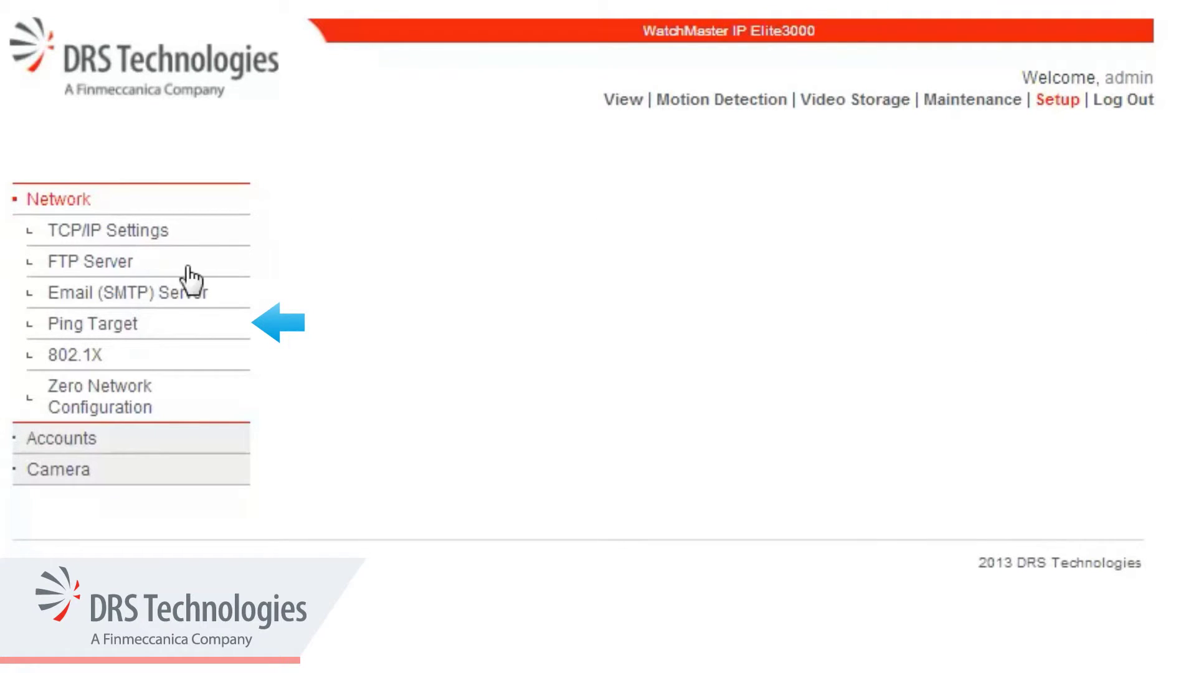
# Save pool.ntp.org as the ping target and confirm it pings Pass
pyautogui.click(157, 325)
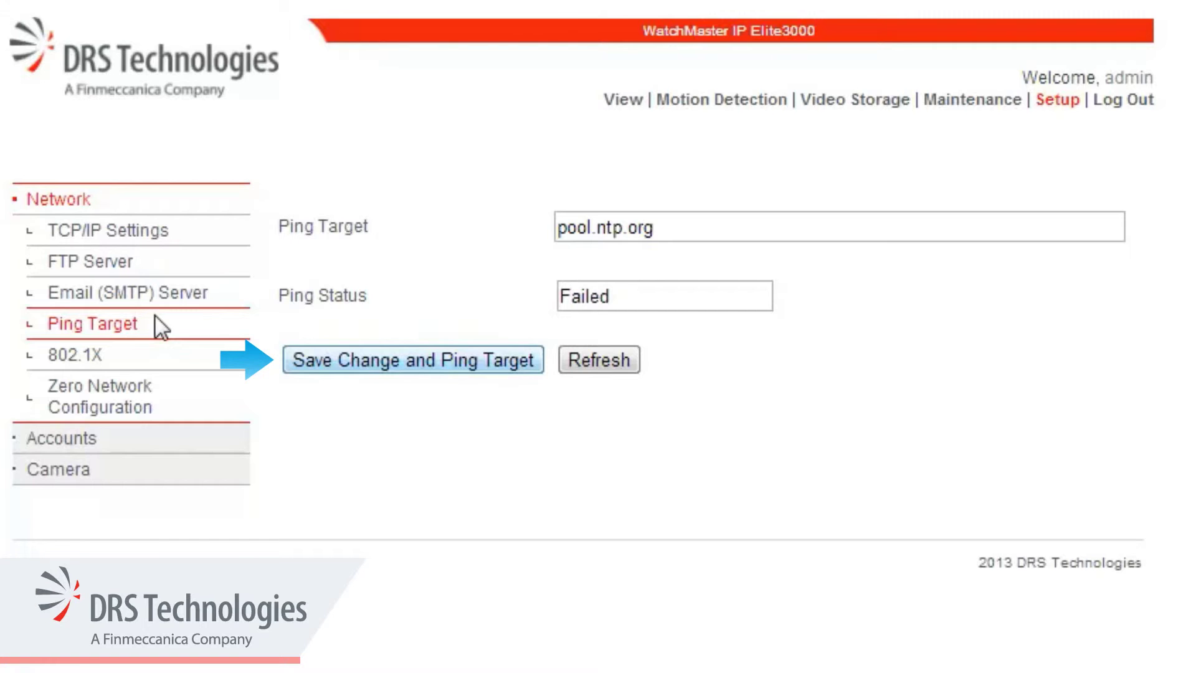
pyautogui.click(538, 366)
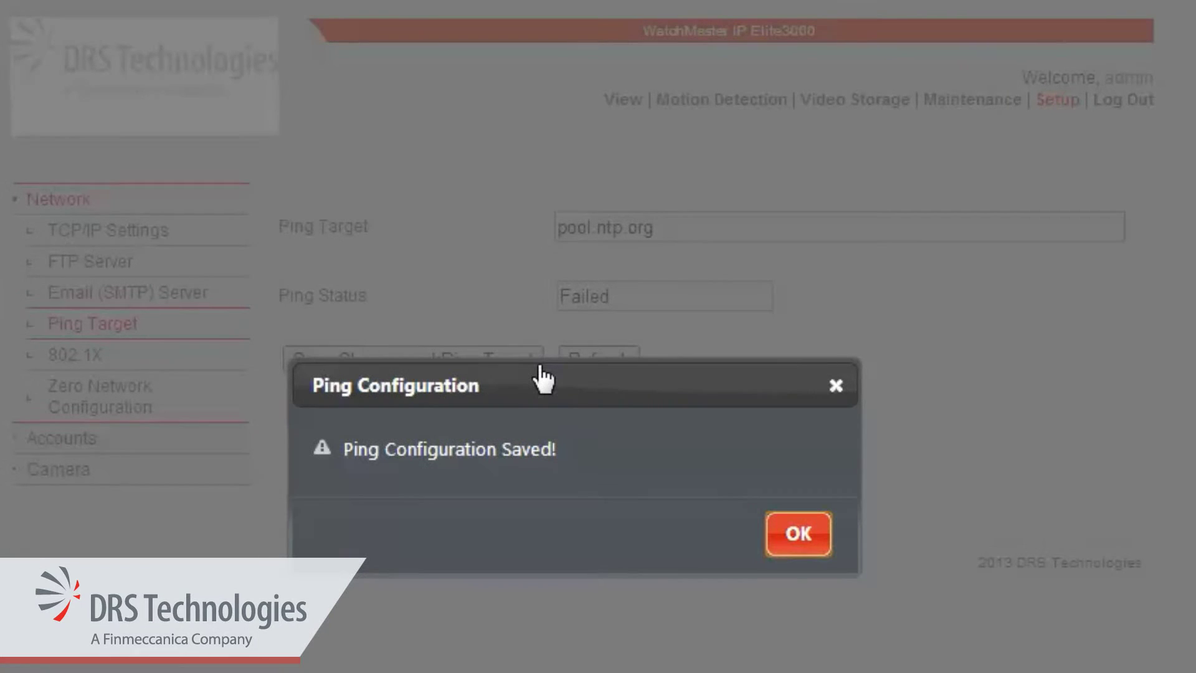
pyautogui.click(818, 535)
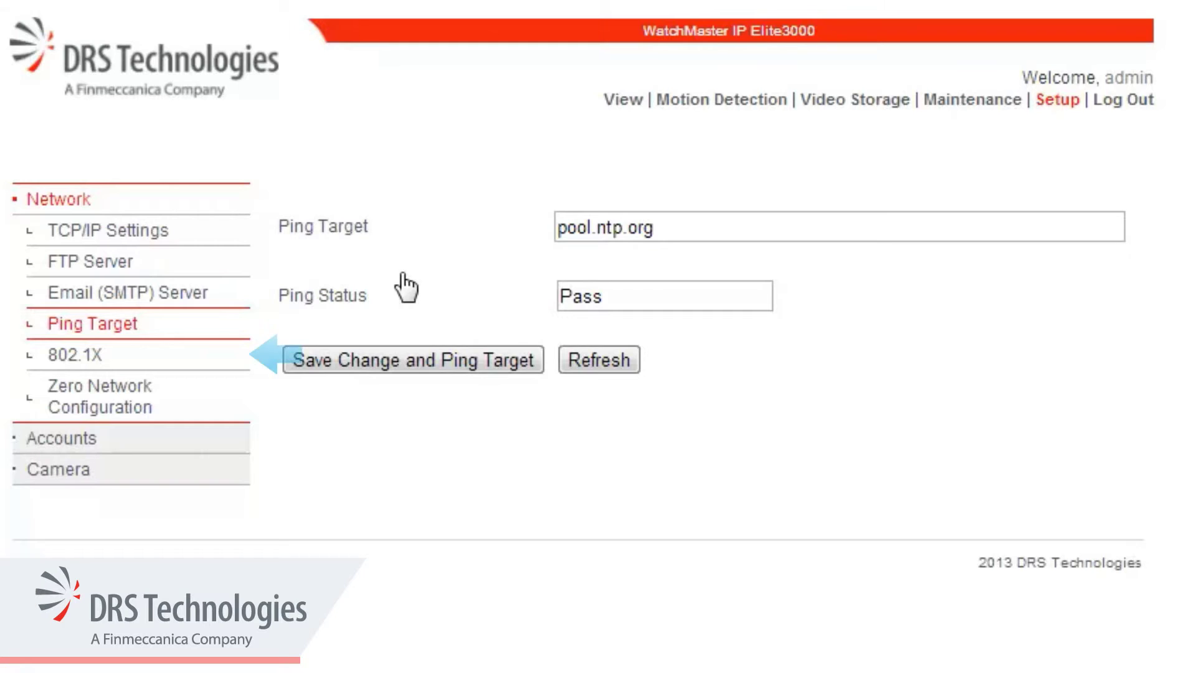
pyautogui.click(127, 356)
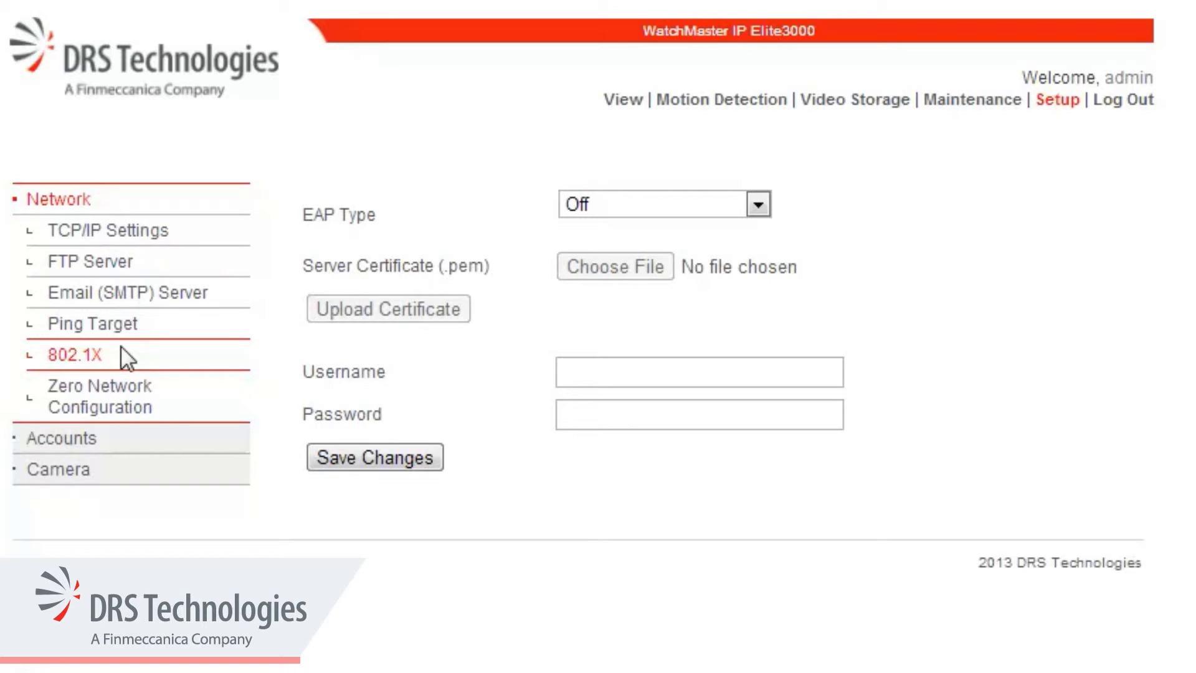
# Set 802.1X EAP Type to EAP-TTLS, enter the administrator username and password, and save
pyautogui.click(758, 204)
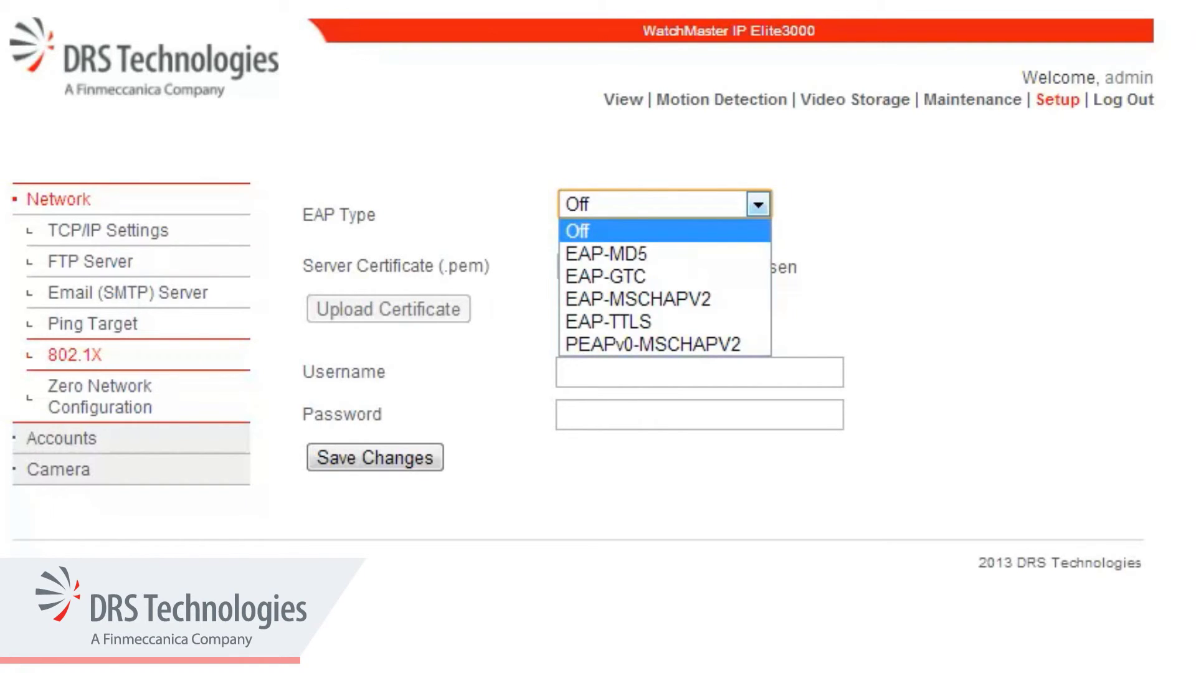
pyautogui.press('Down')
pyautogui.press('Down')
pyautogui.press('Down')
pyautogui.press('Down')
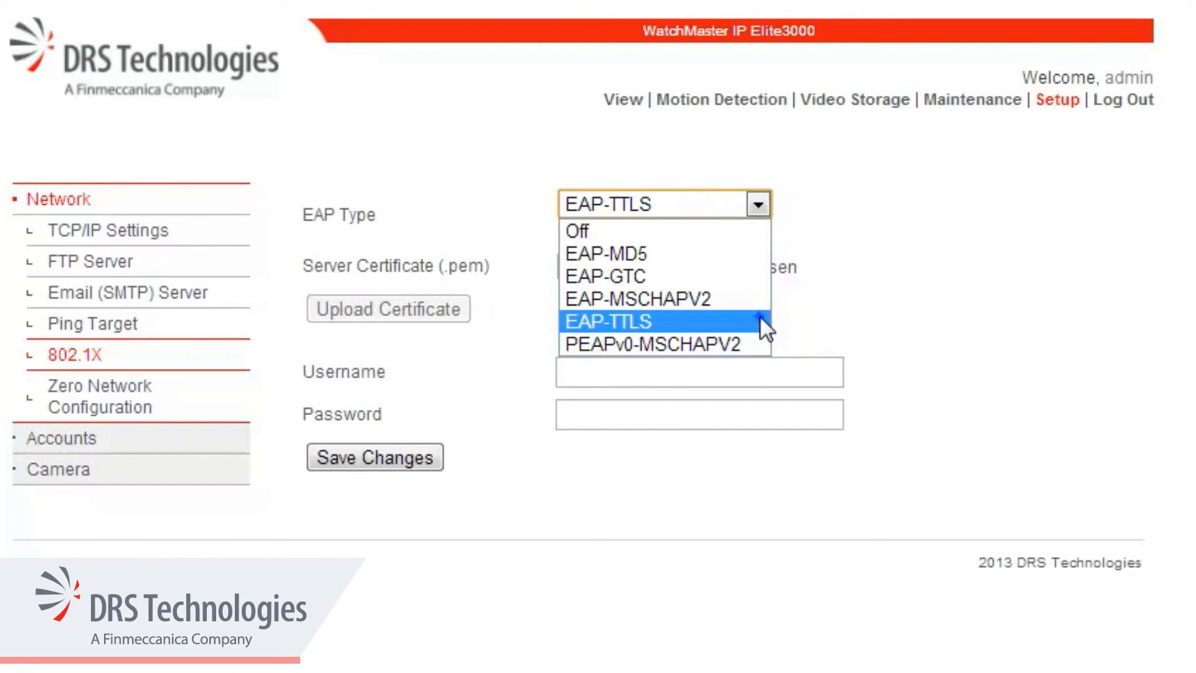
pyautogui.click(717, 372)
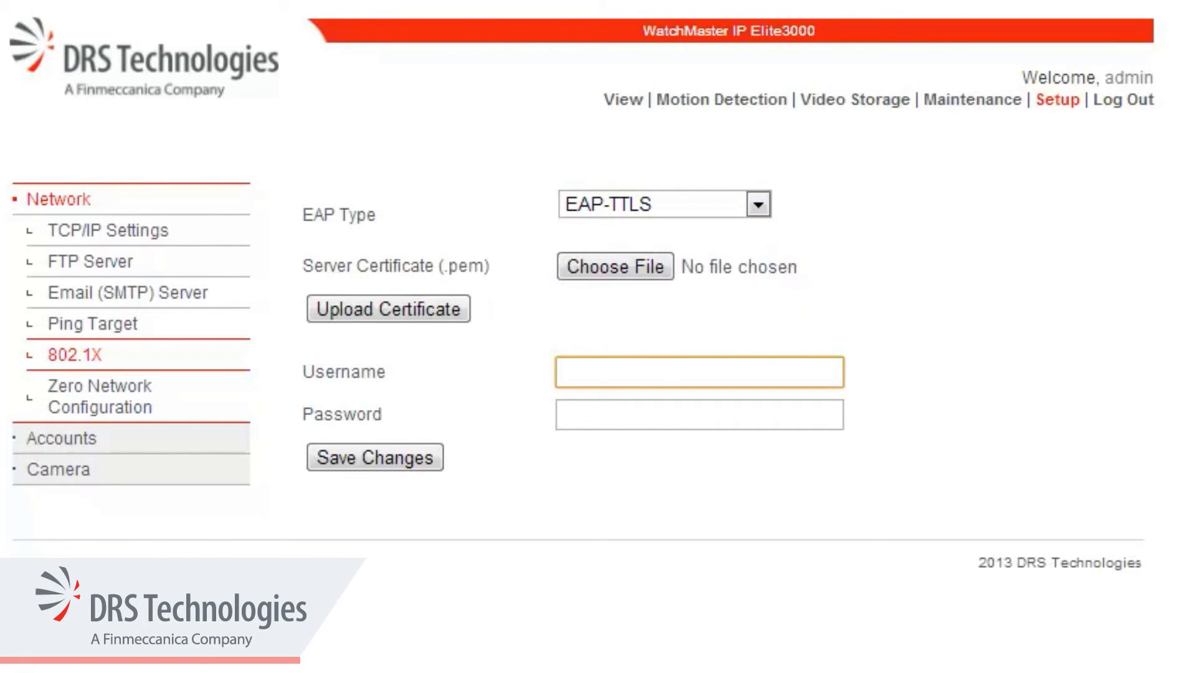
pyautogui.write('admin')
pyautogui.press('Tab')
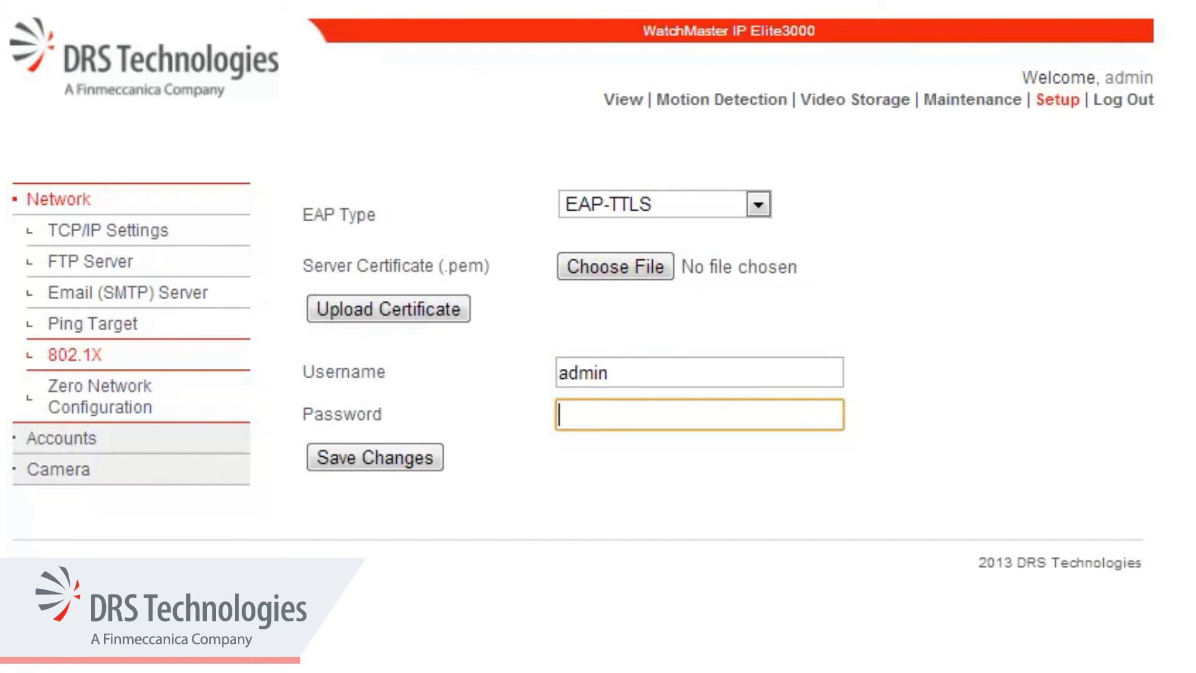
pyautogui.write('admi')
pyautogui.press('Tab')
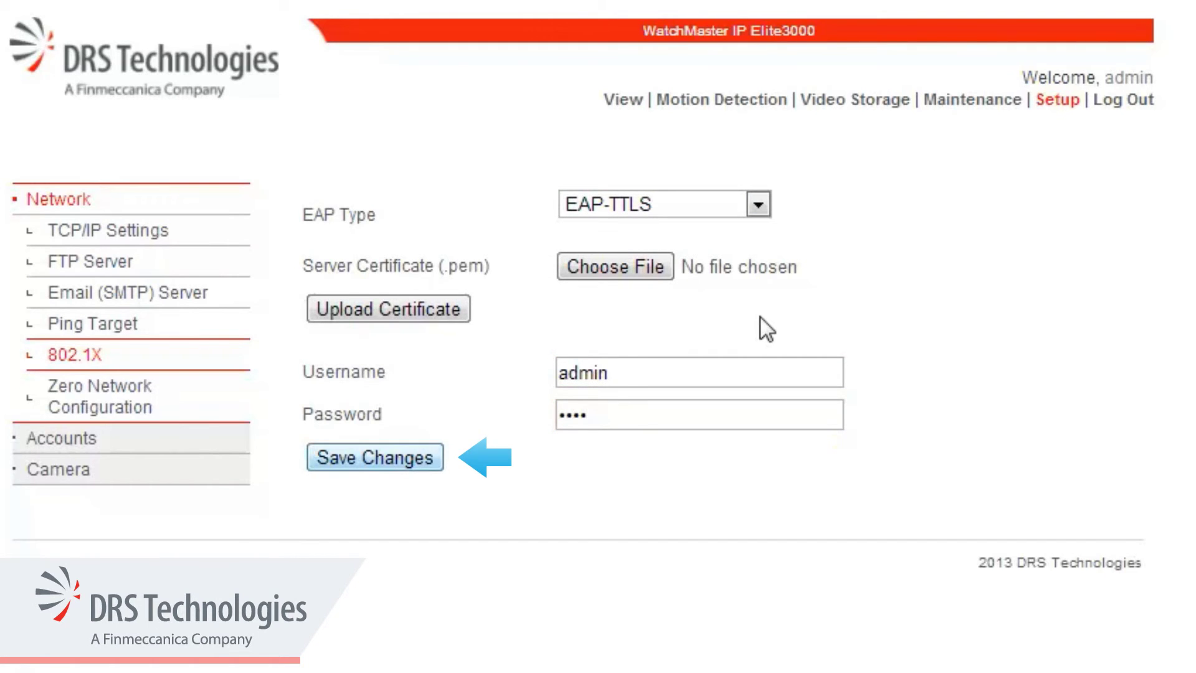
pyautogui.click(434, 468)
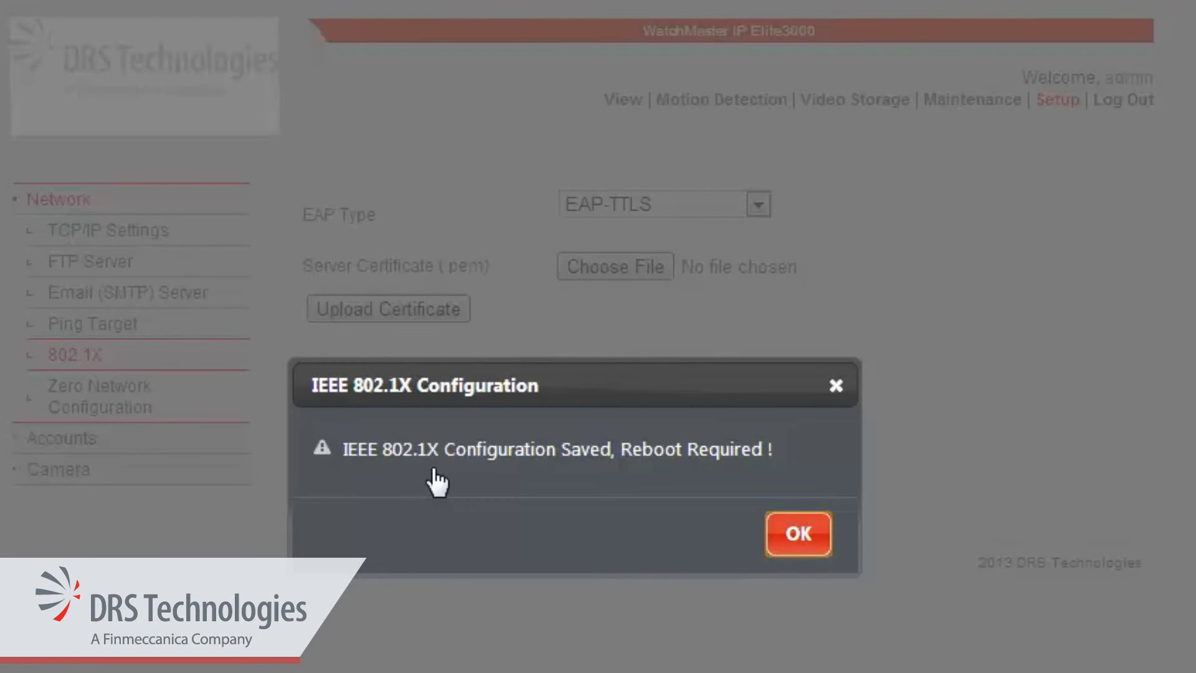